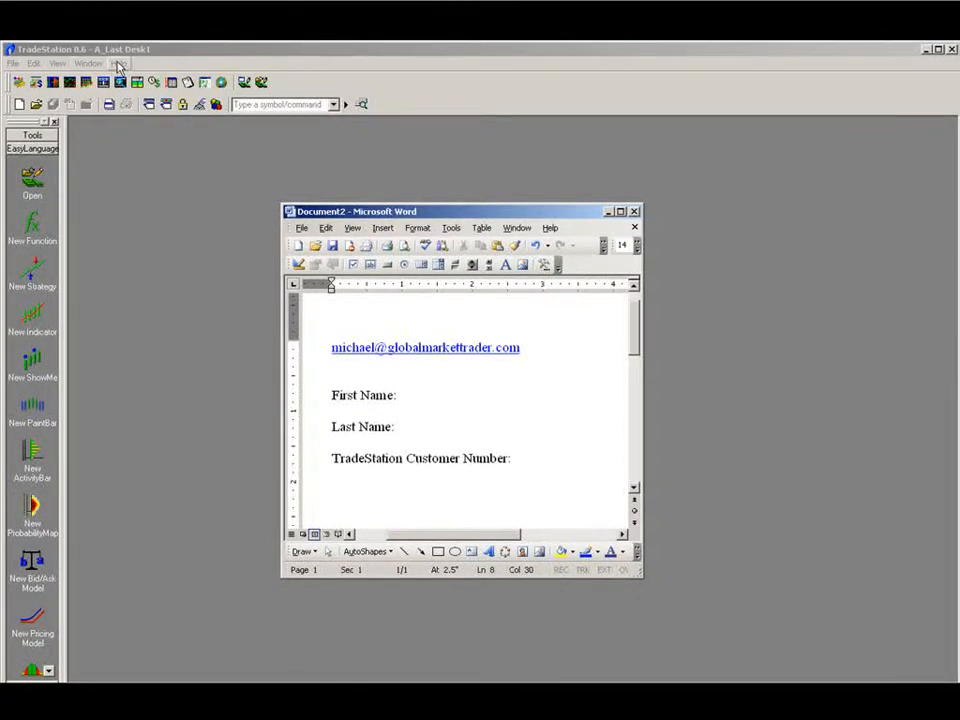
Show About TradeStation 8.6 from Help and select the licensed Customer Number
click(119, 63)
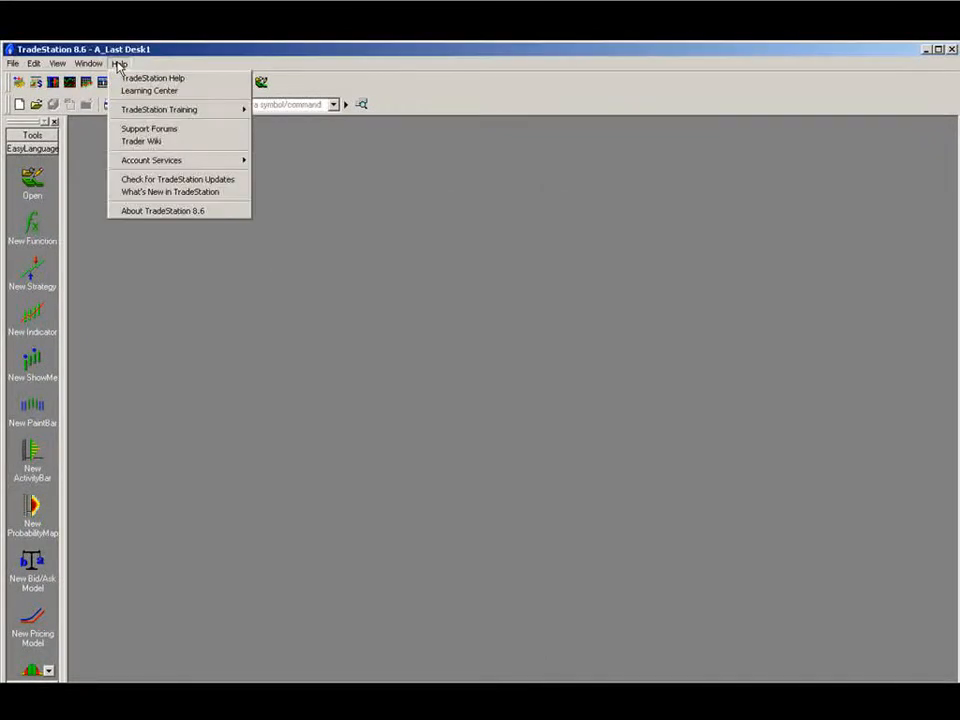
click(177, 213)
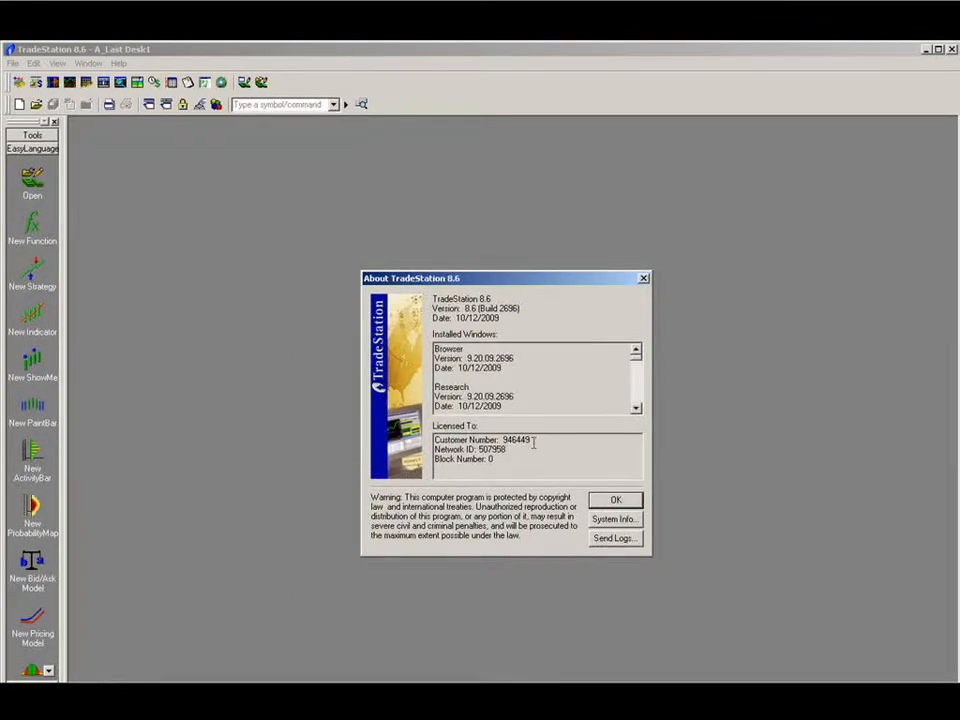
drag(530, 440, 424, 438)
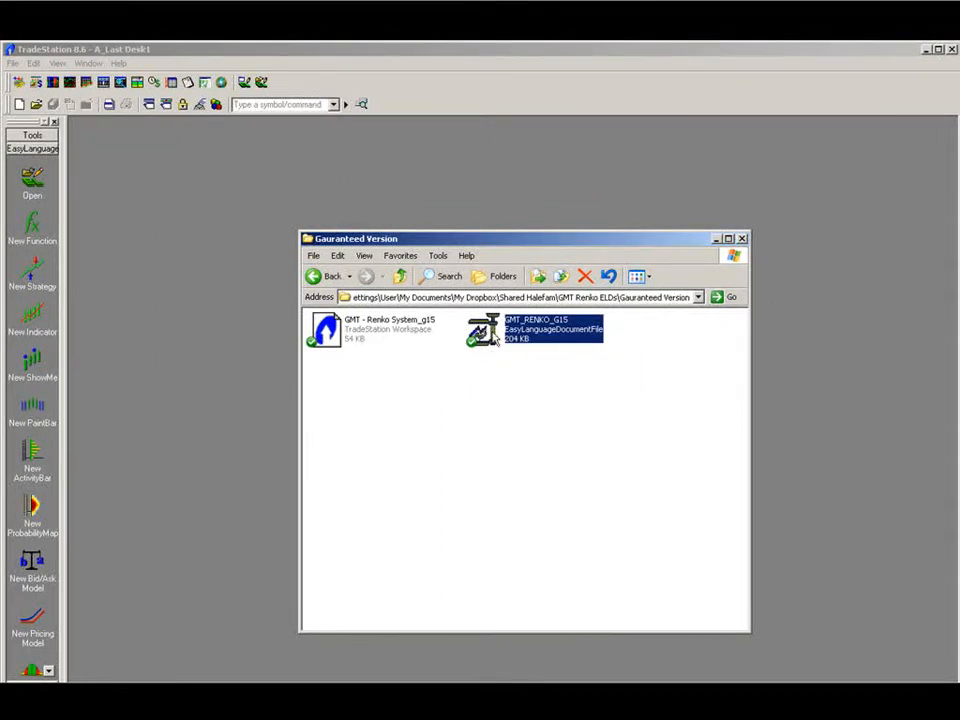
Launch GMT_RENKO_G15.eld from the Gauranteed Version folder to start the Import Wizard
double_click(492, 338)
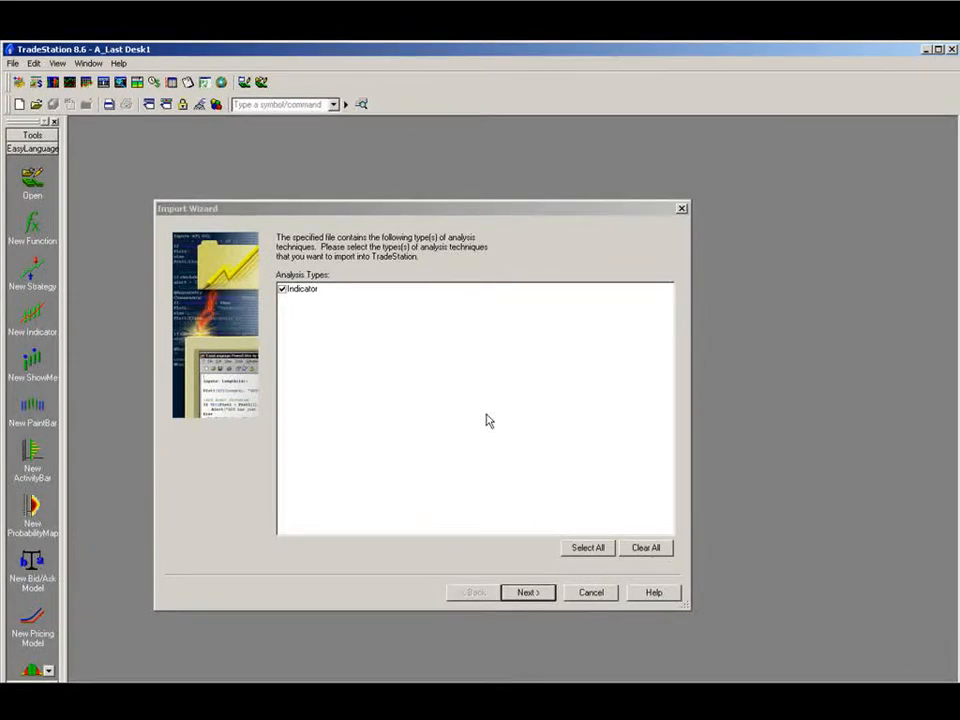
Finish the Import Wizard with all five GMT indicators checked, choosing Yes to All for replacement
click(528, 593)
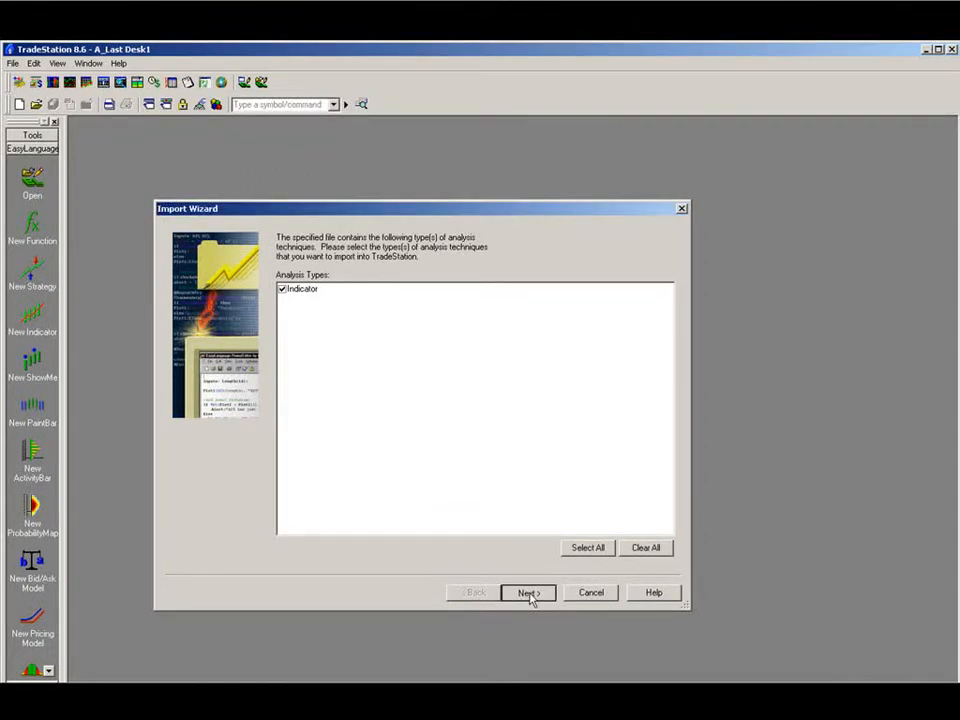
click(530, 596)
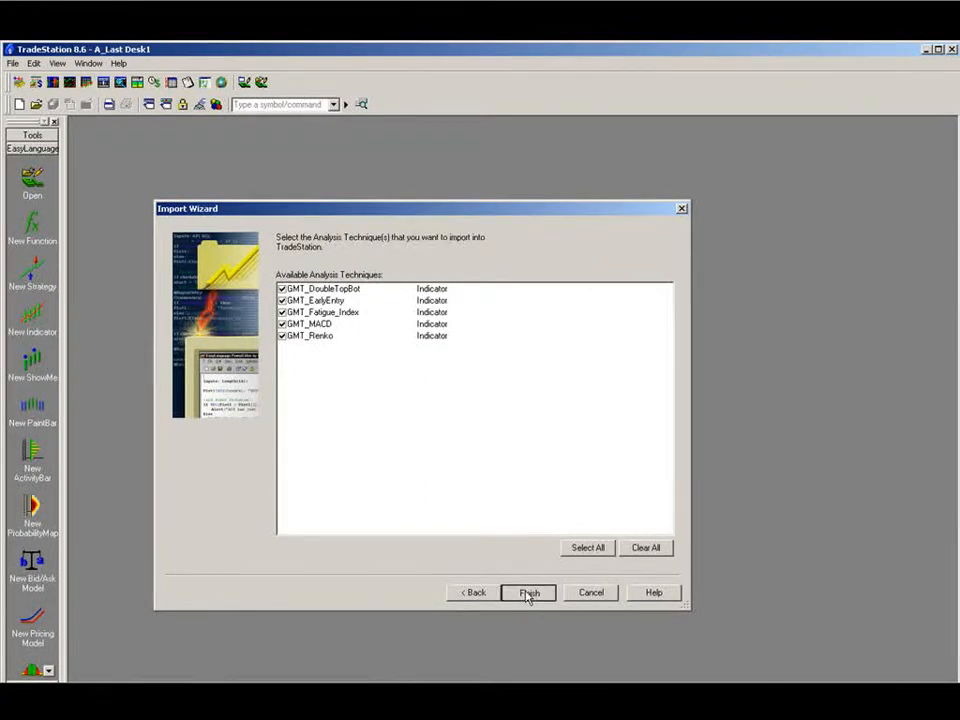
click(527, 594)
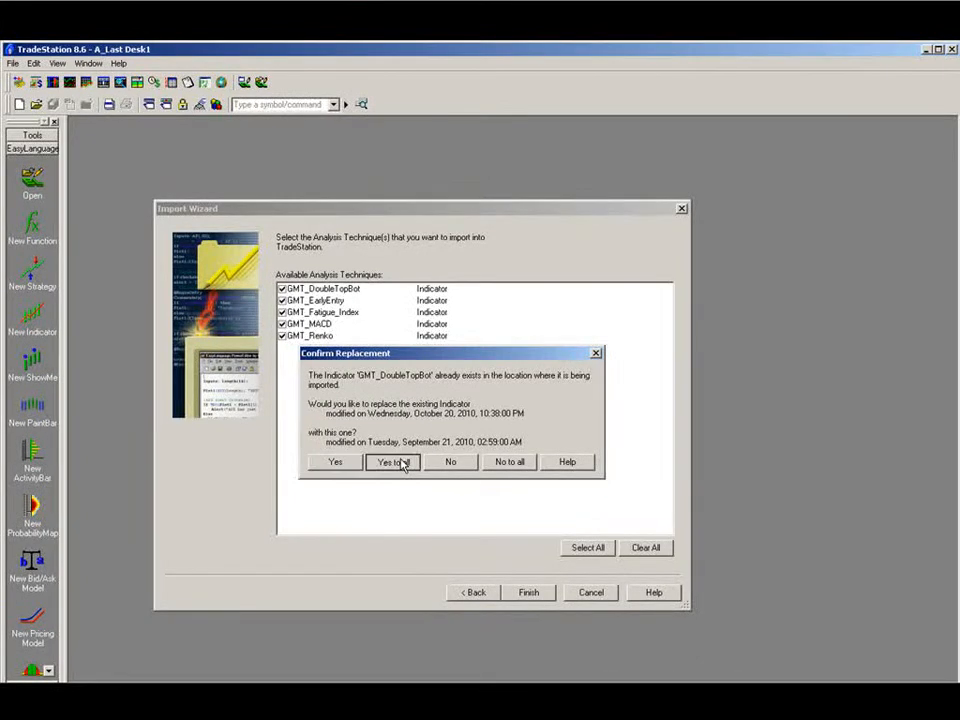
click(392, 461)
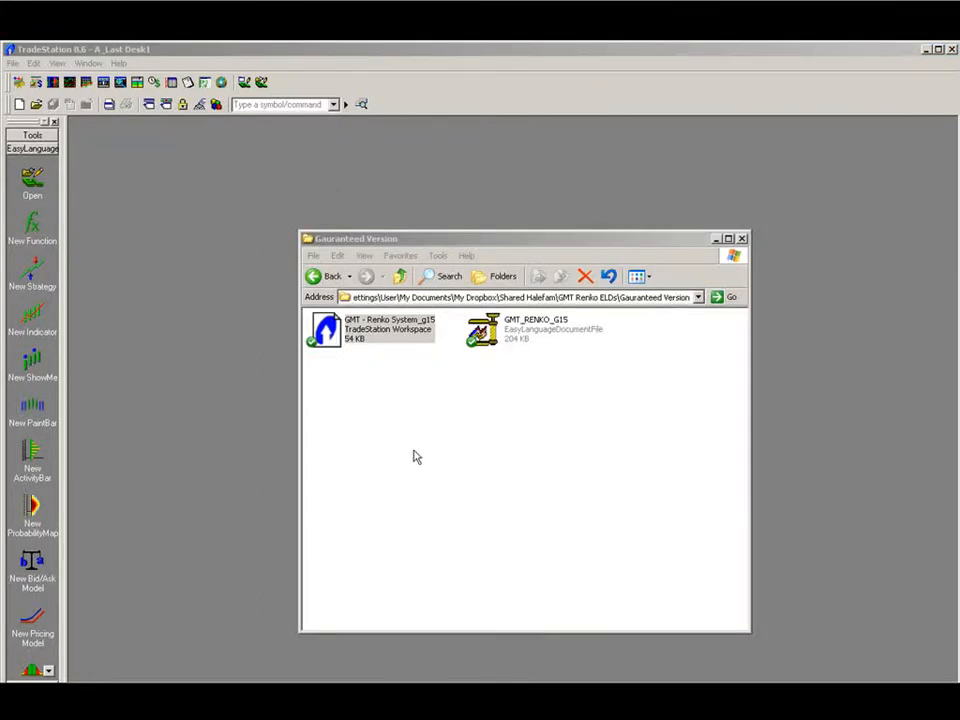
Load the GMT - Renko System_g15 workspace so the DAX Renko chart appears in TradeStation
double_click(340, 330)
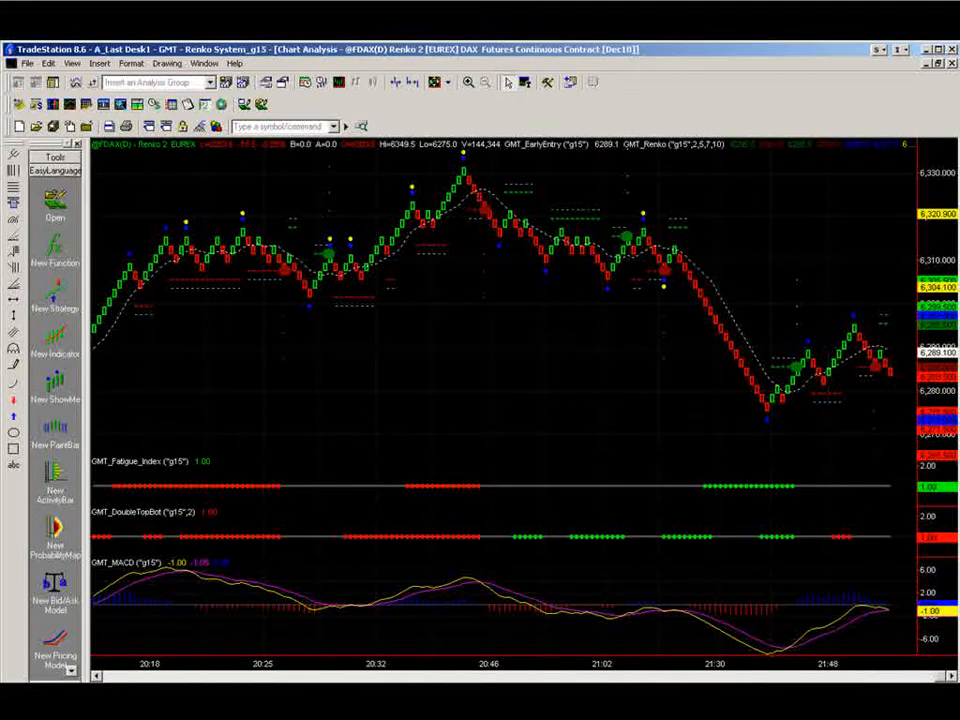
Bring up Format Analysis Techniques for the chart, listing the five GMT indicators with g15 inputs
double_click(511, 371)
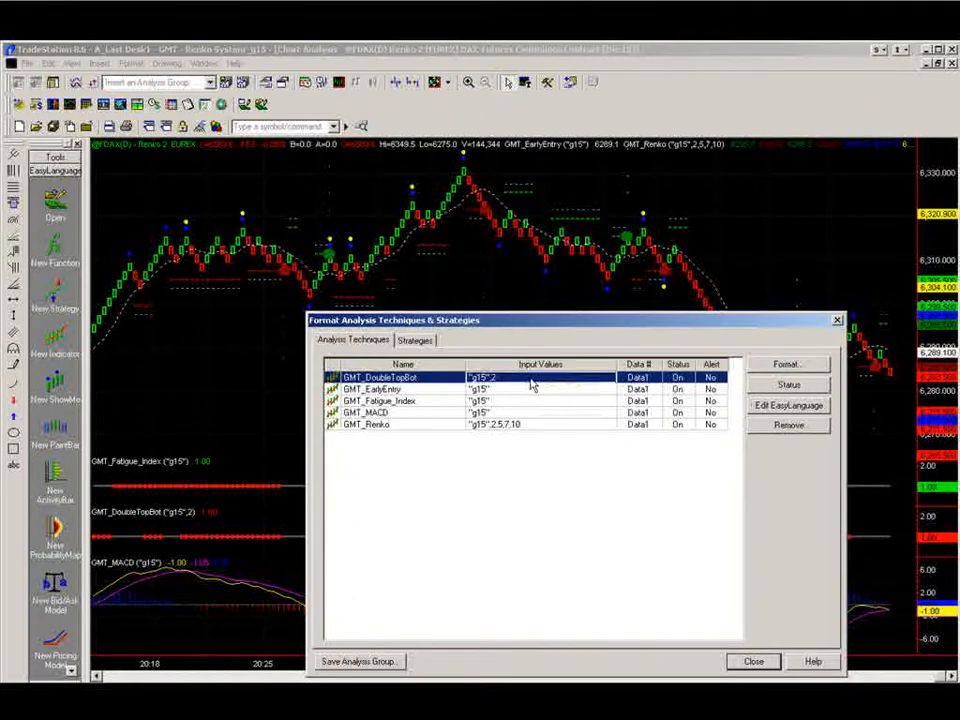
View the inputs of GMT_DoubleTopBot and GMT_EarlyEntry, closing each dialog
double_click(532, 384)
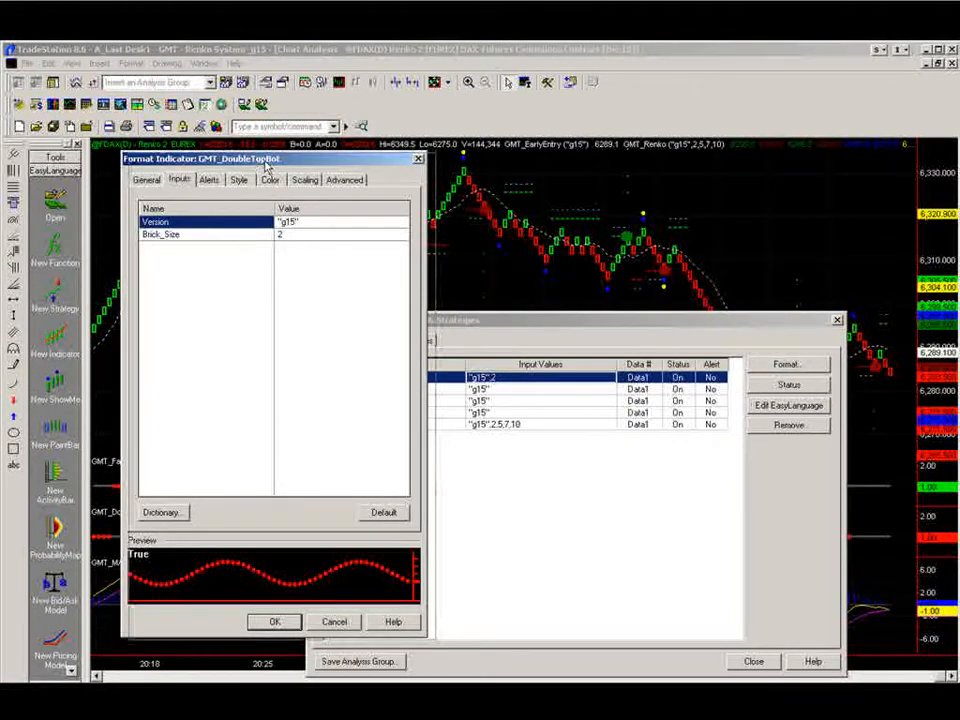
drag(258, 163, 530, 178)
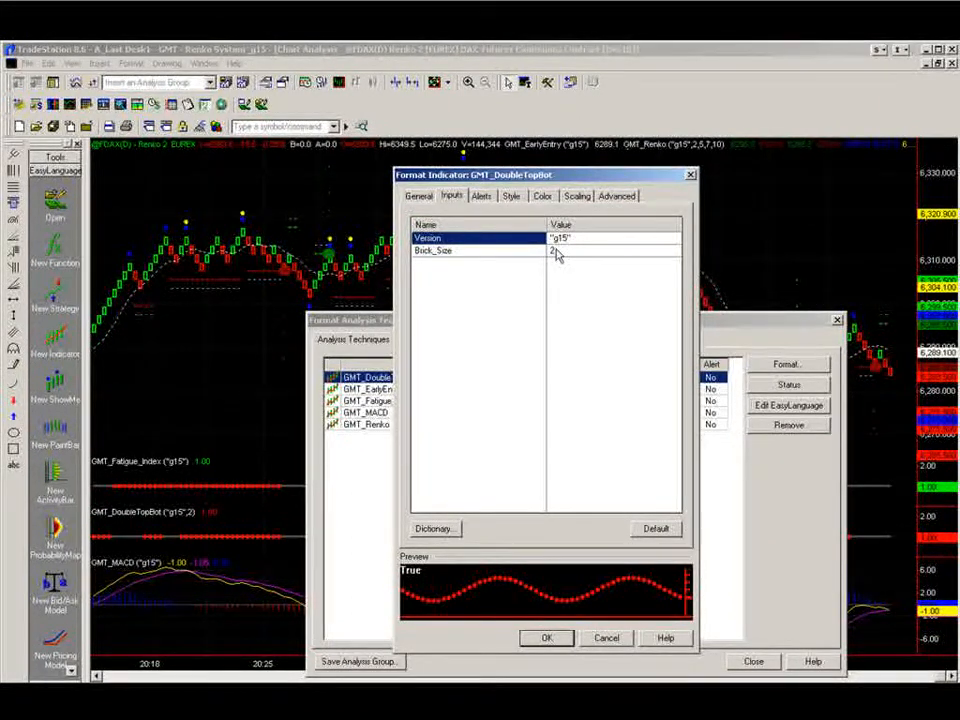
click(693, 178)
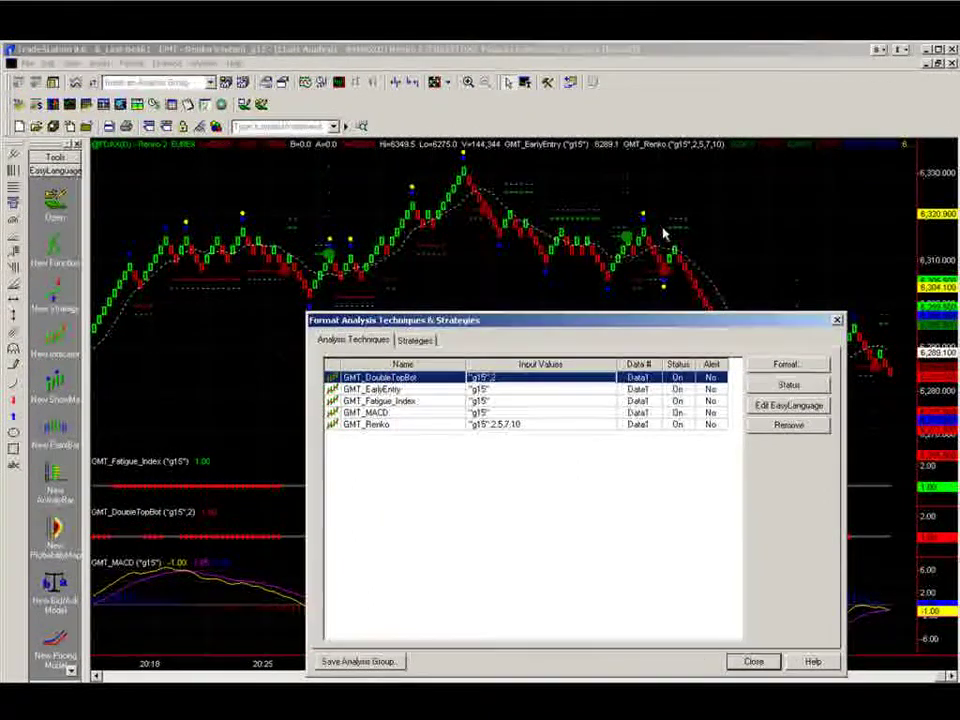
double_click(520, 388)
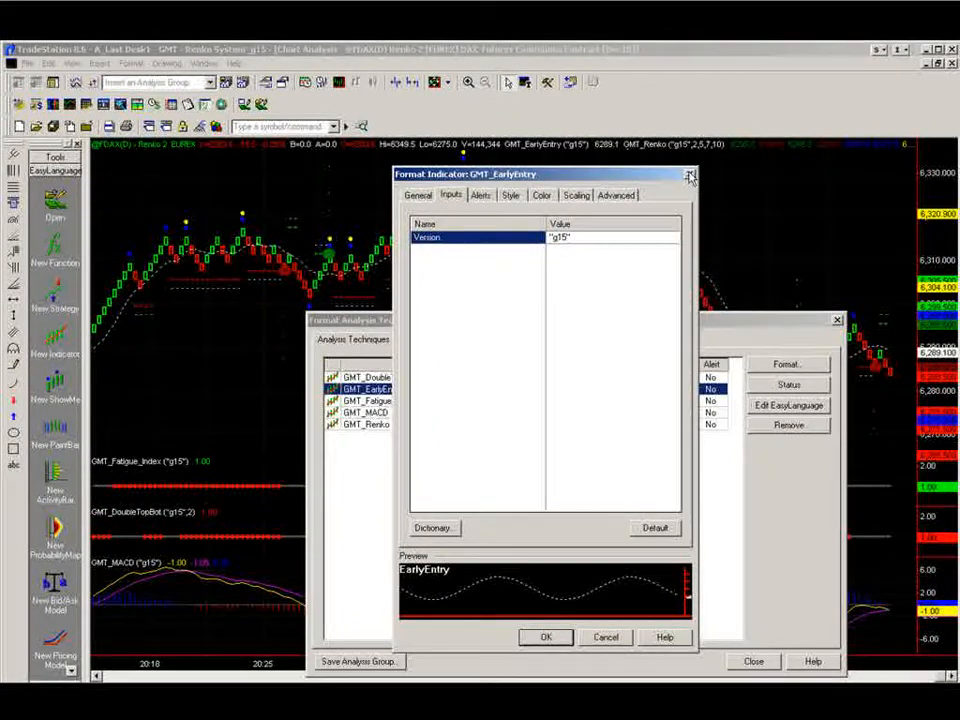
click(690, 177)
View GMT_Fatigue_Index's inputs, then GMT_Renko's g15, brick size 2 and targets 5/7/10
click(502, 402)
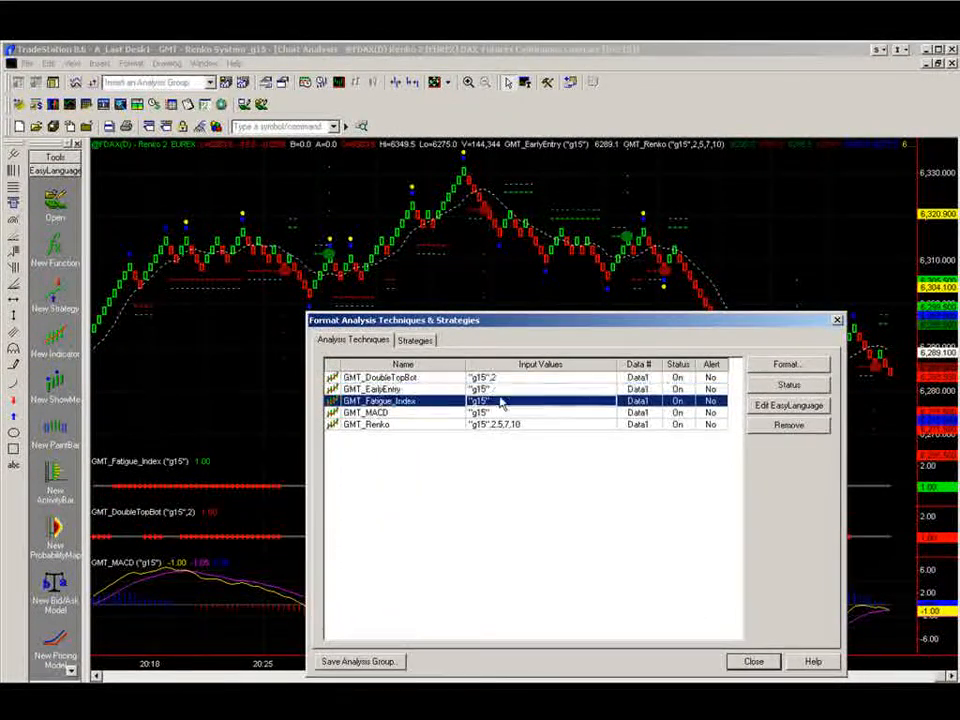
double_click(502, 402)
click(688, 172)
double_click(540, 424)
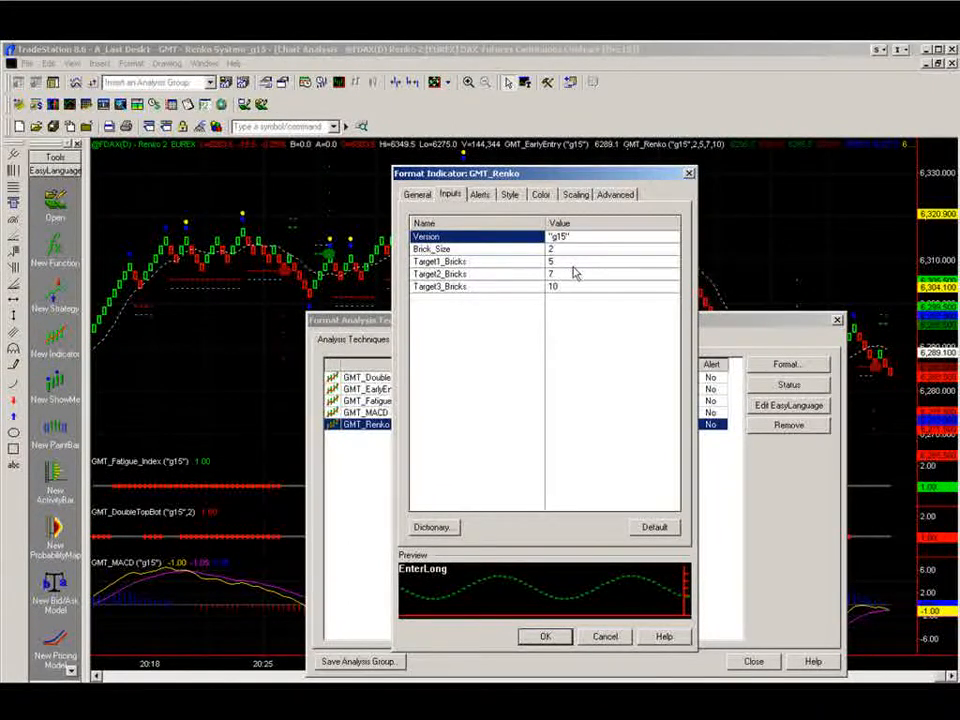
Recheck GMT_EarlyEntry's g15 input, then return to the Full Version folder and the customer details note
click(545, 636)
double_click(500, 389)
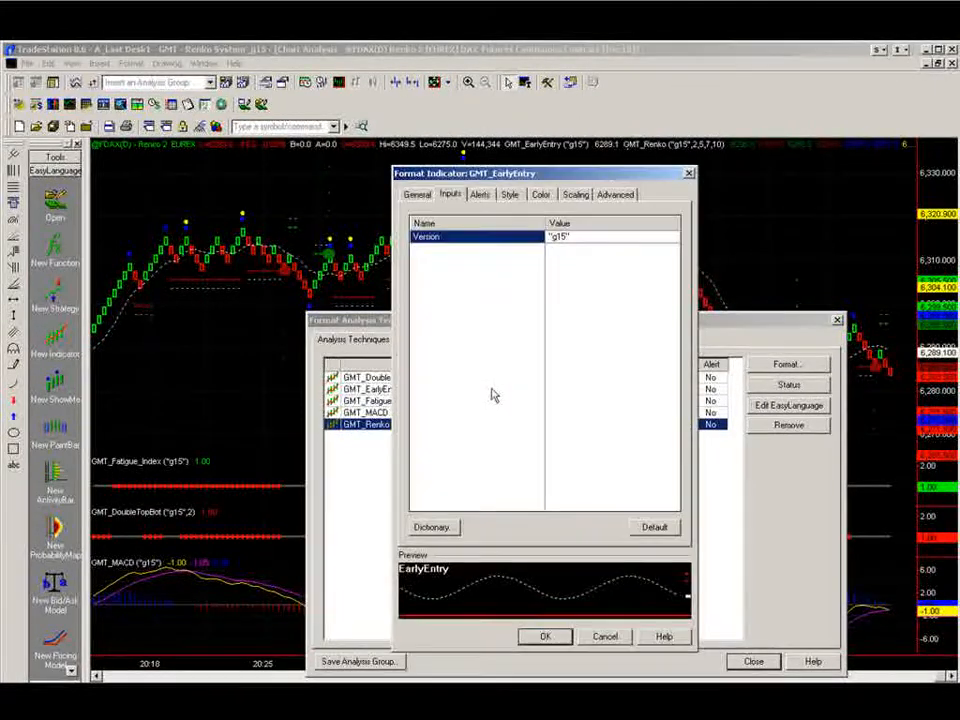
click(515, 258)
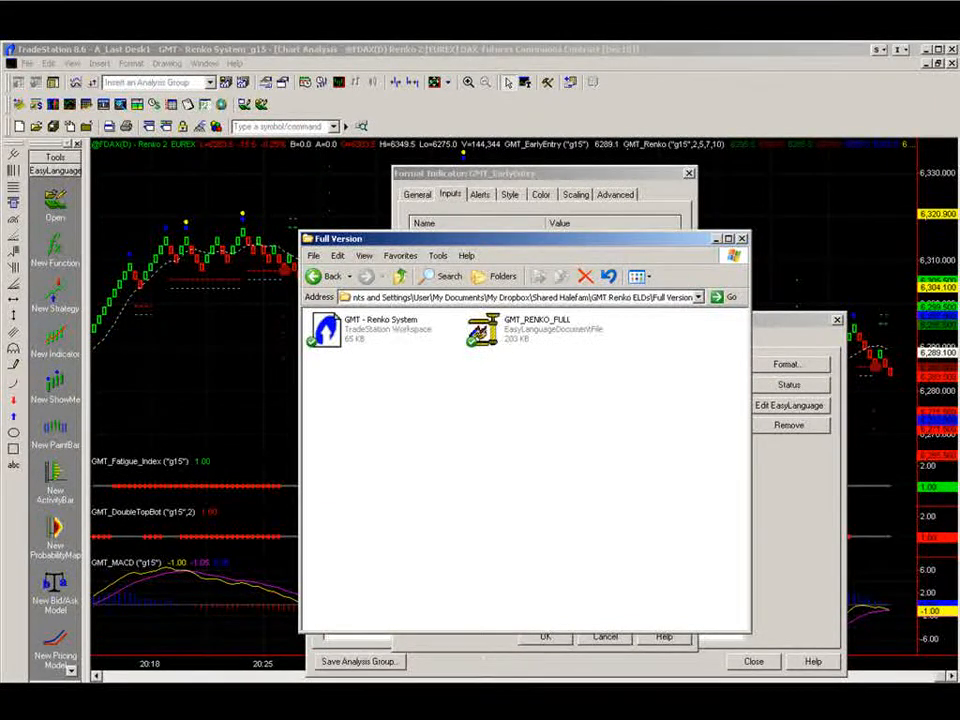
key(alt+Tab)
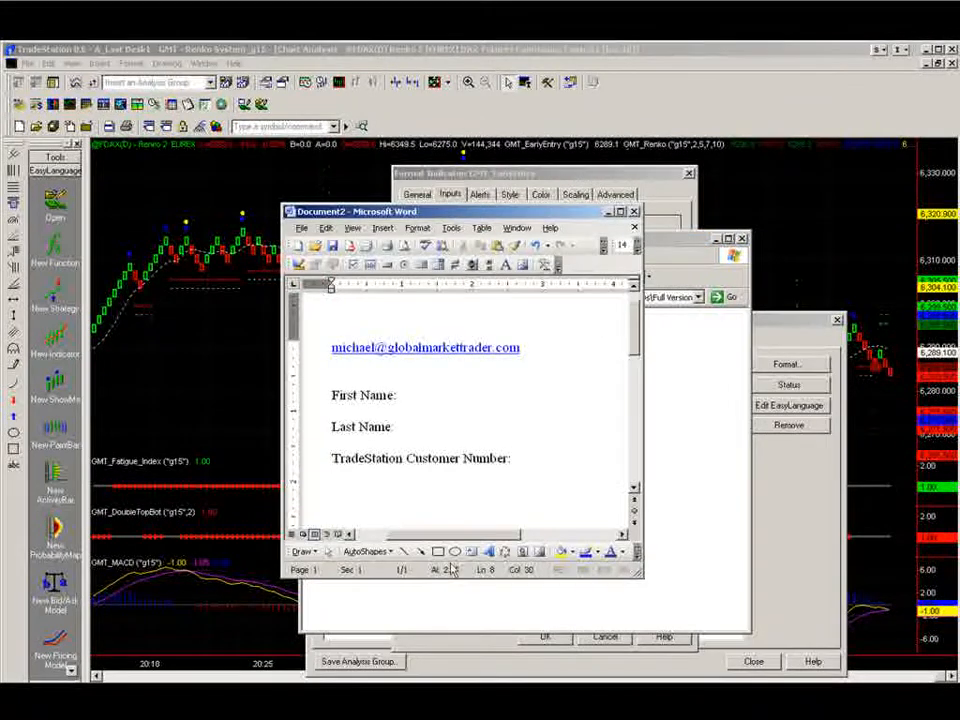